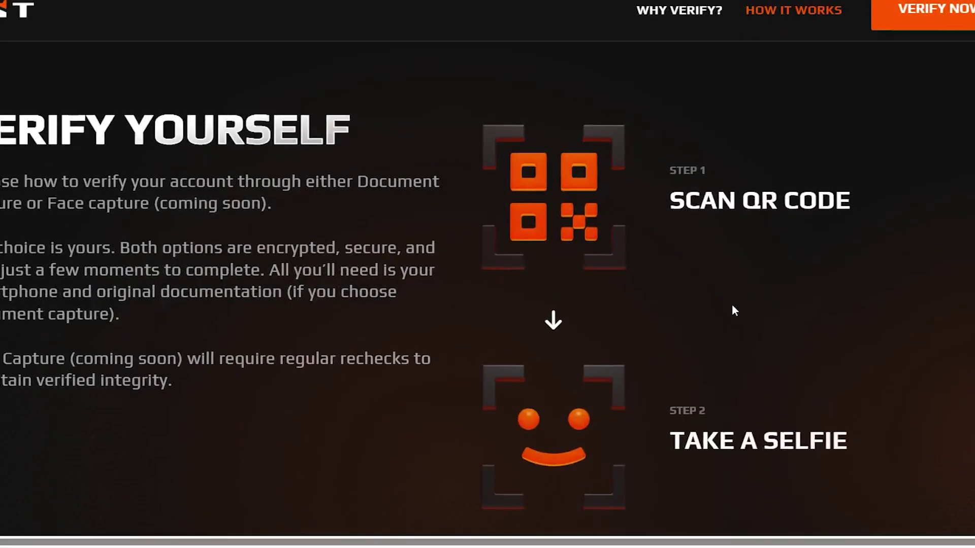
scroll(733, 304, down, 3)
scroll(732, 304, down, 2)
scroll(732, 304, down, 2)
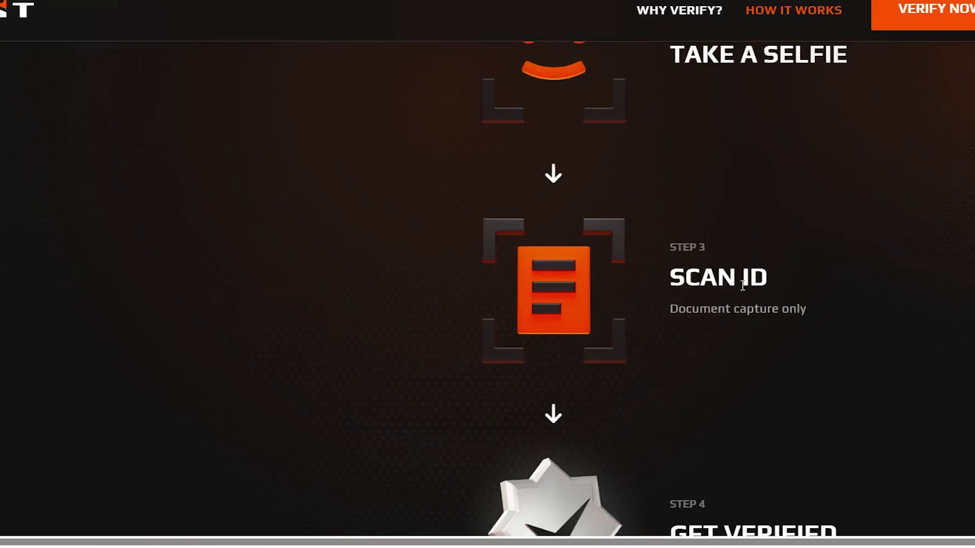
scroll(749, 324, down, 4)
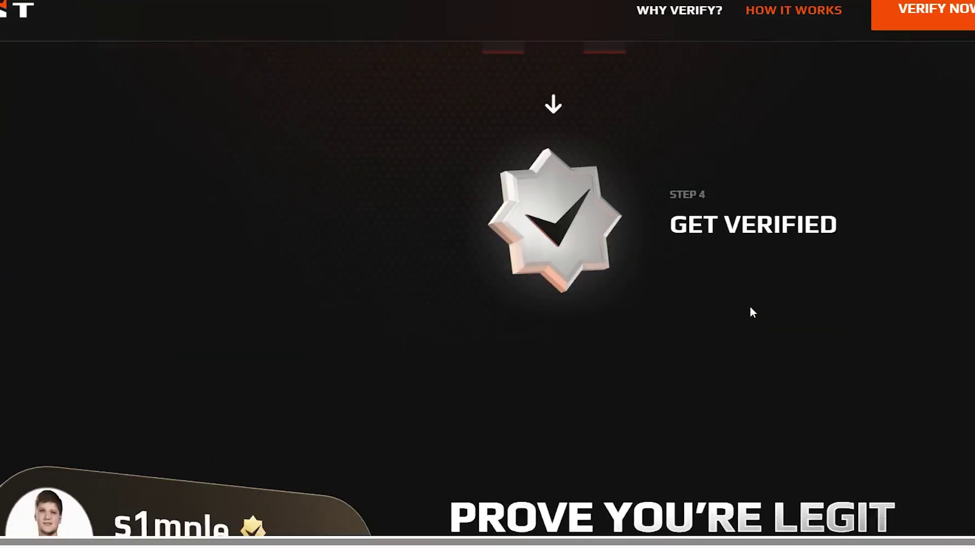
scroll(779, 277, up, 4)
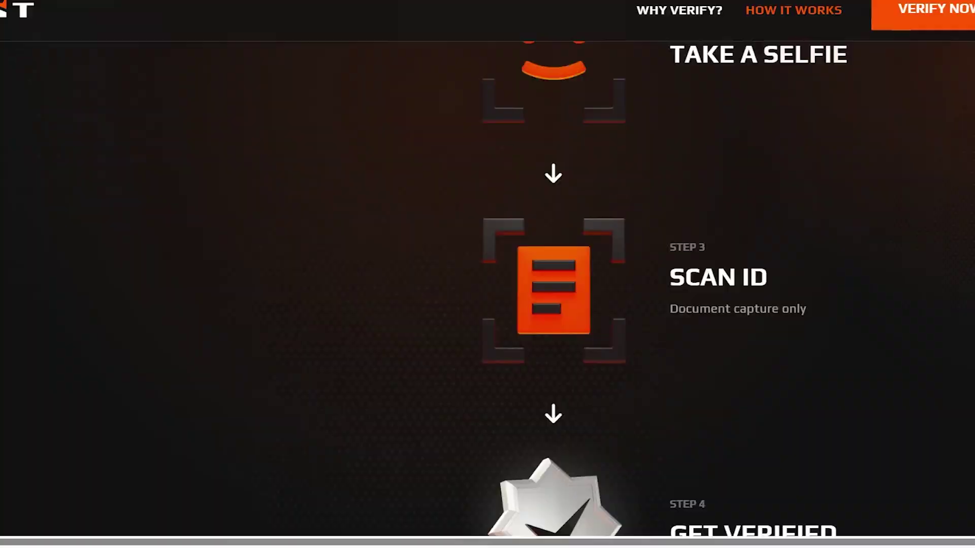
- Glance at the Verification failed screenshot and verification steps, then switch to the Fix Faceit document
key(alt+Tab)
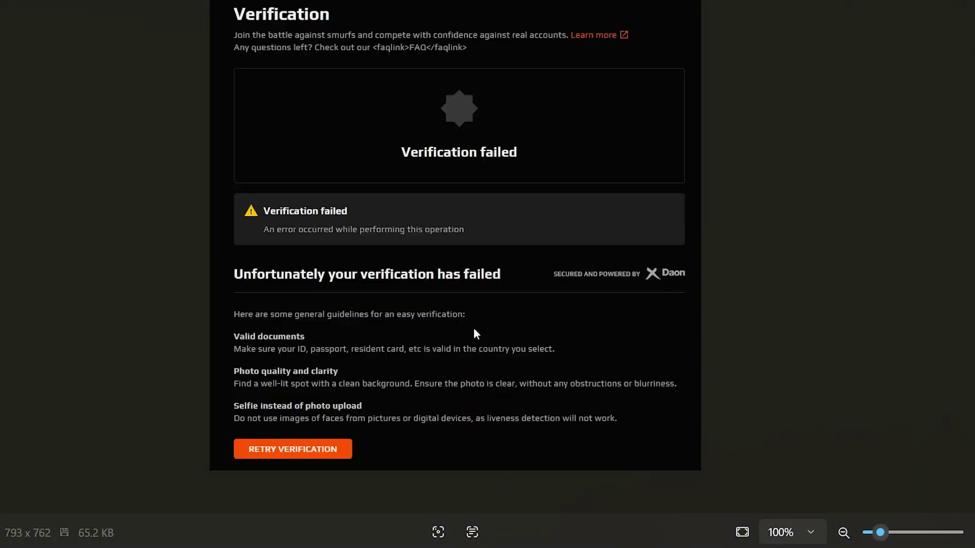
key(alt+Tab)
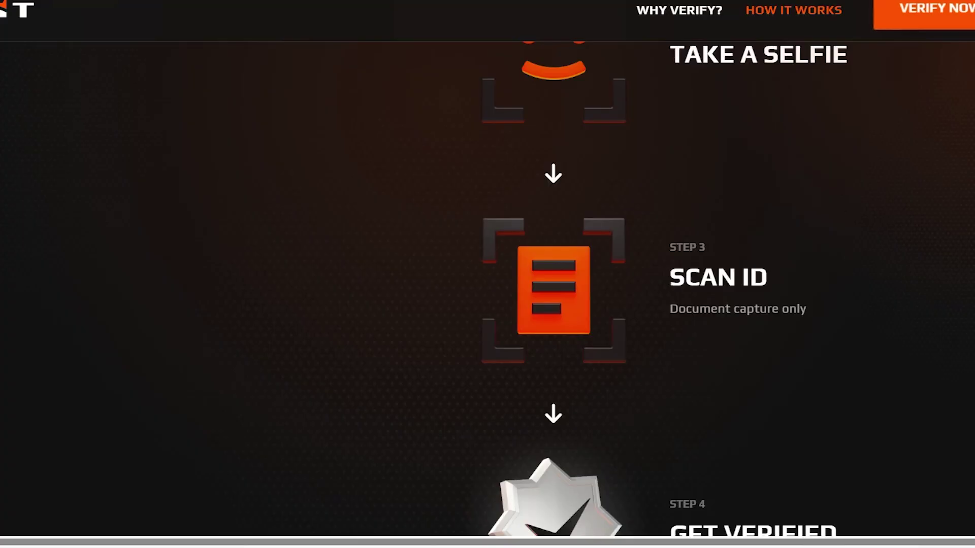
key(alt+Tab)
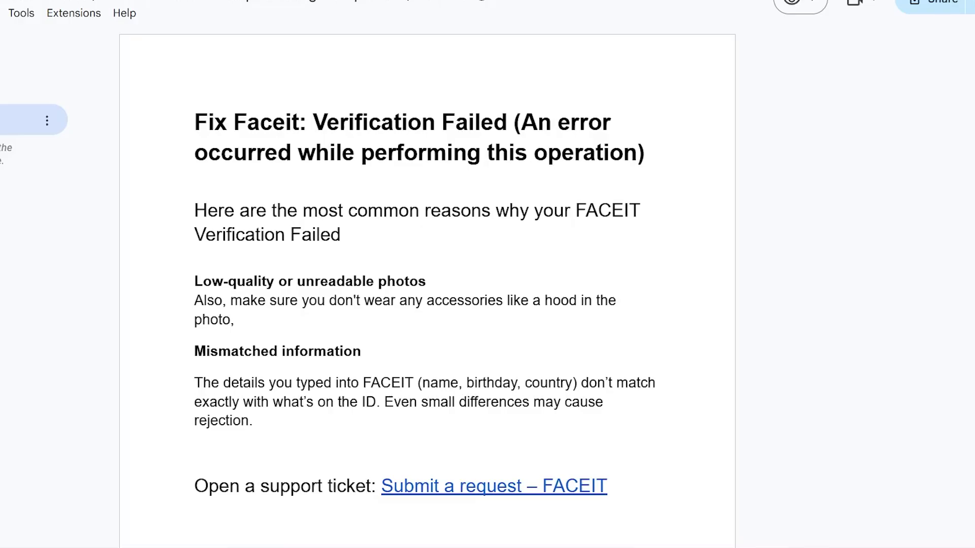
scroll(271, 175, down, 1)
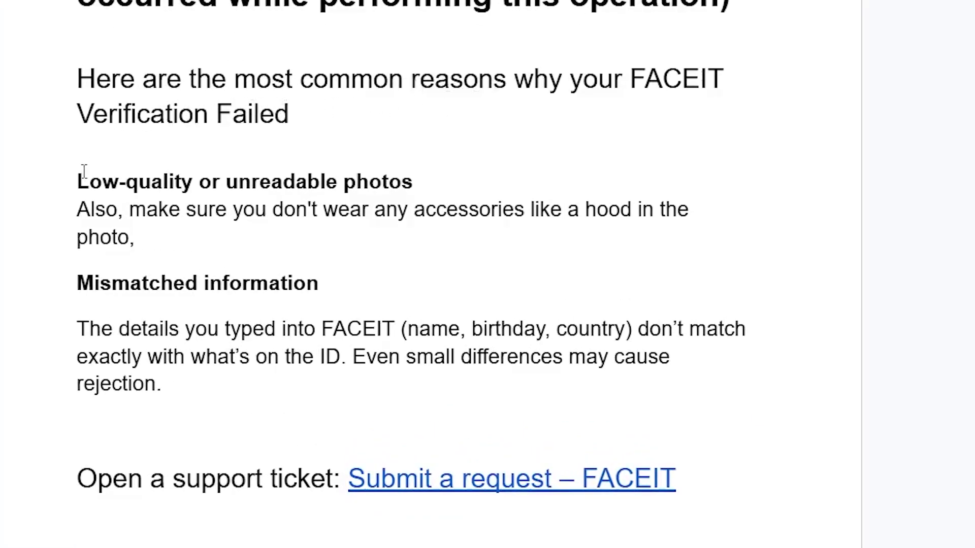
- Highlight both failure reasons, starting with 'Low-quality or unreadable photos', and their explanations
drag(72, 177, 421, 183)
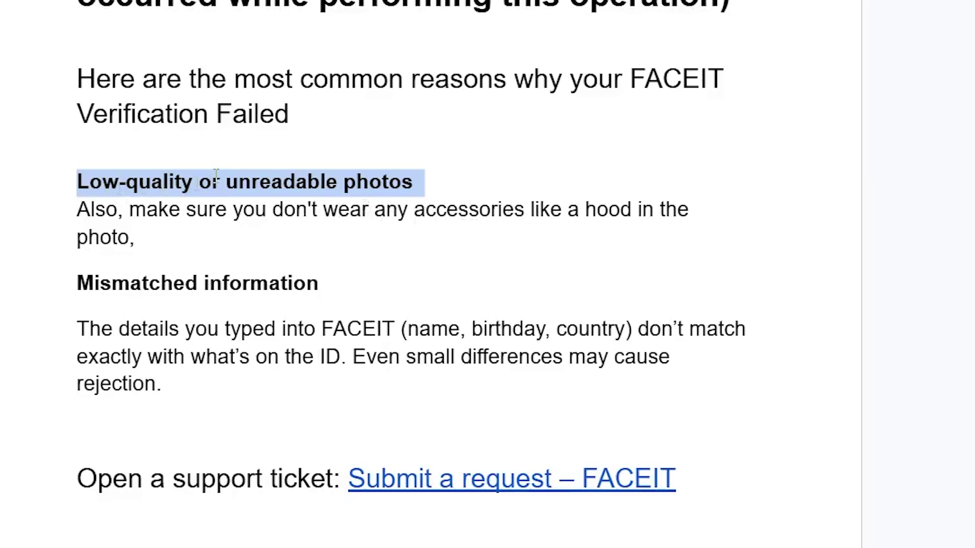
scroll(334, 183, up, 2)
scroll(333, 175, up, 1)
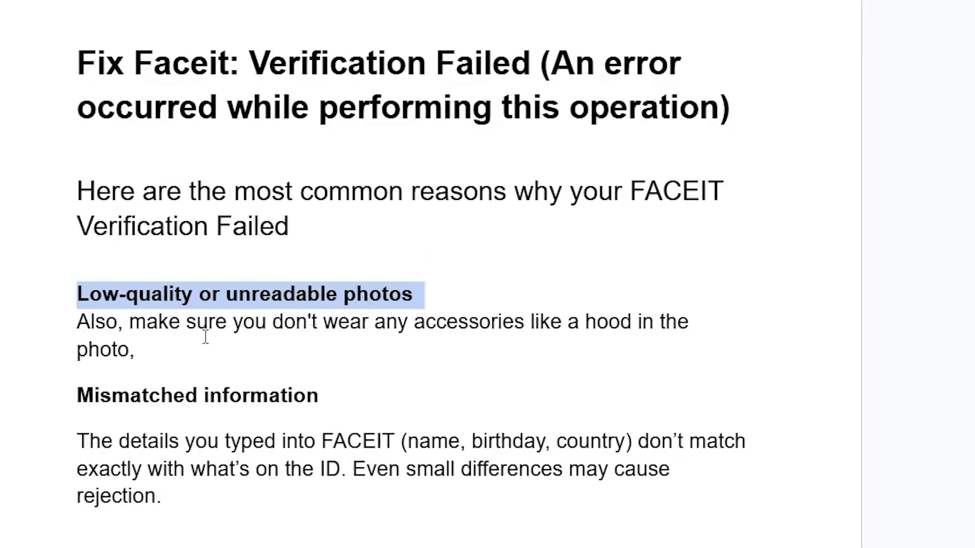
scroll(175, 343, down, 2)
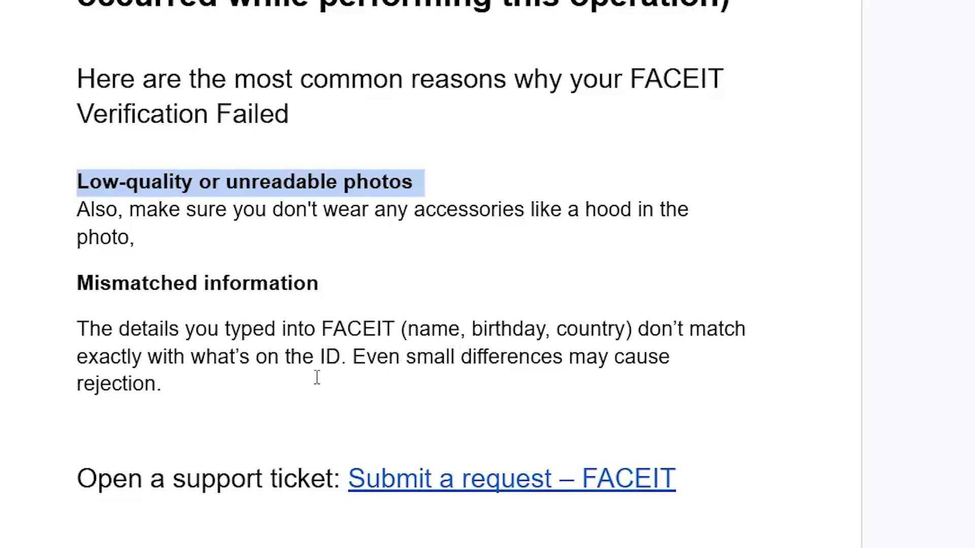
click(73, 177)
drag(33, 175, 206, 359)
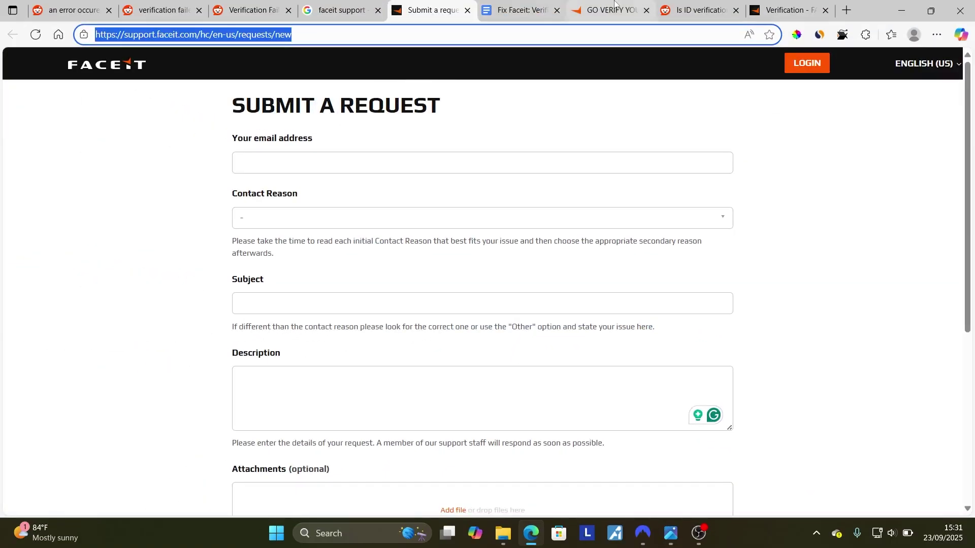
click(606, 11)
scroll(429, 184, up, 3)
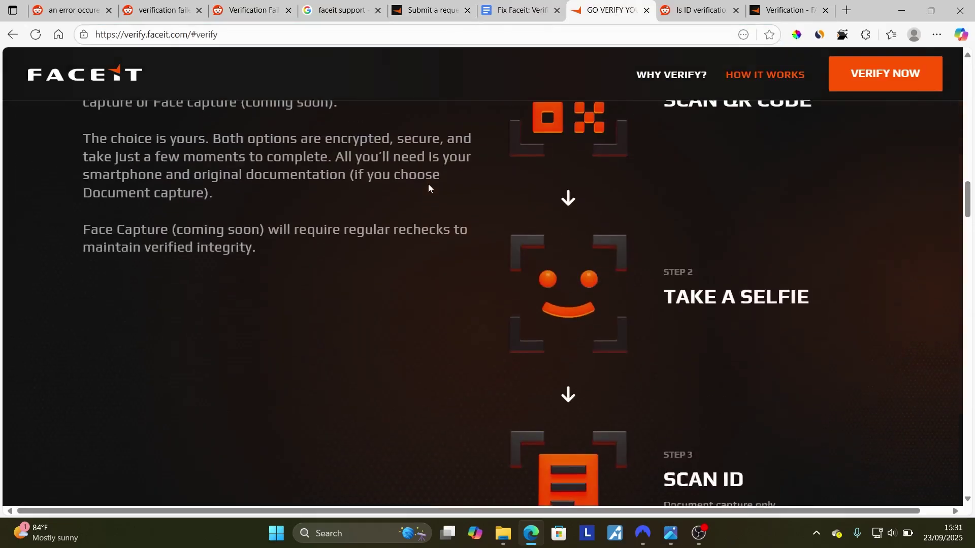
scroll(428, 184, up, 2)
click(431, 10)
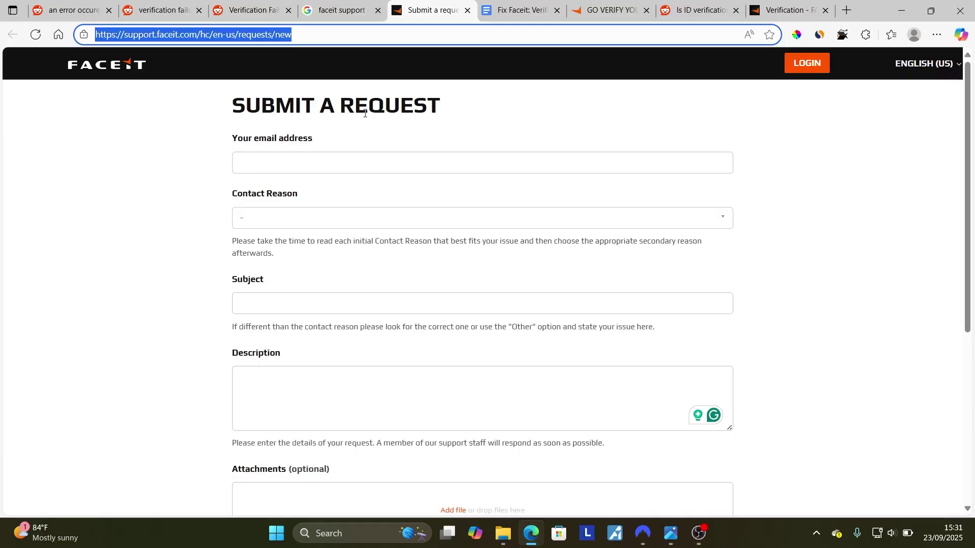
click(518, 10)
scroll(487, 229, up, 1)
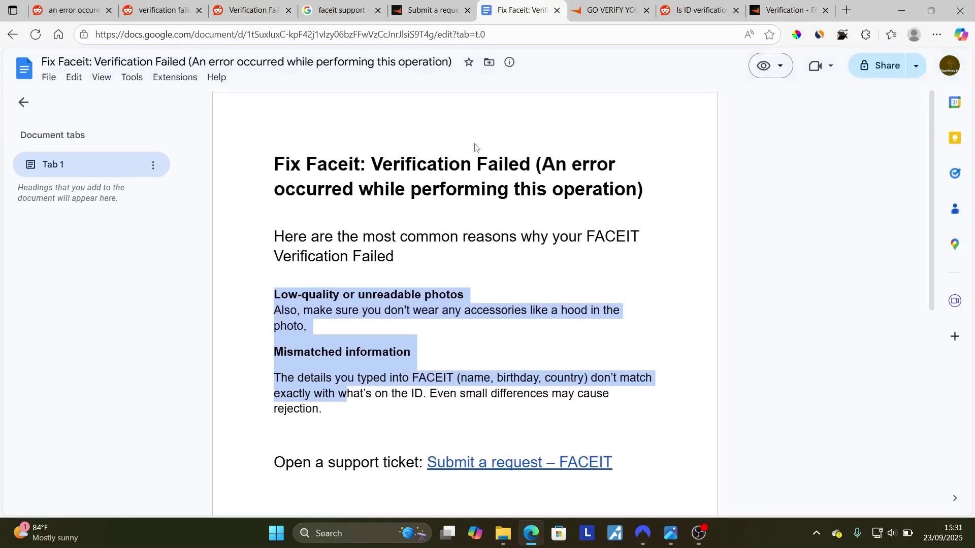
click(437, 7)
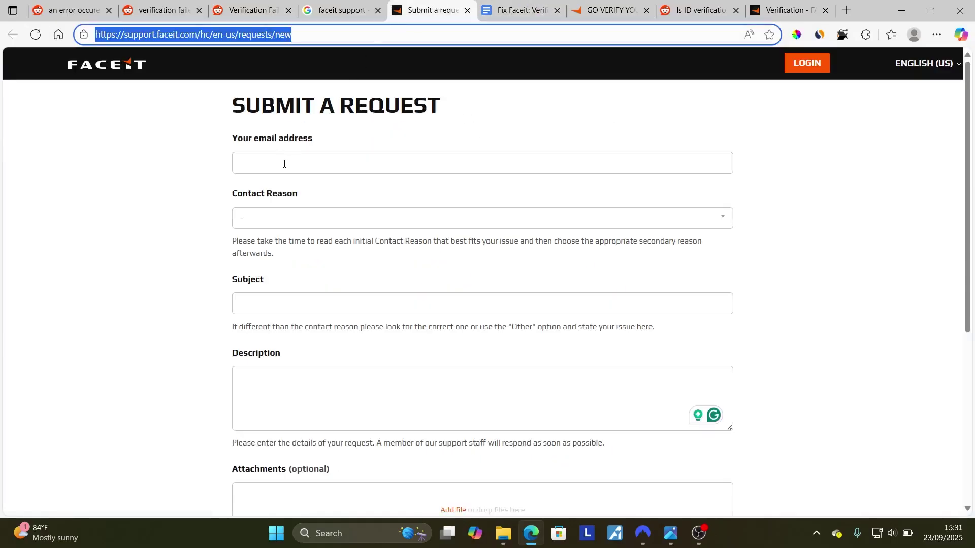
click(288, 221)
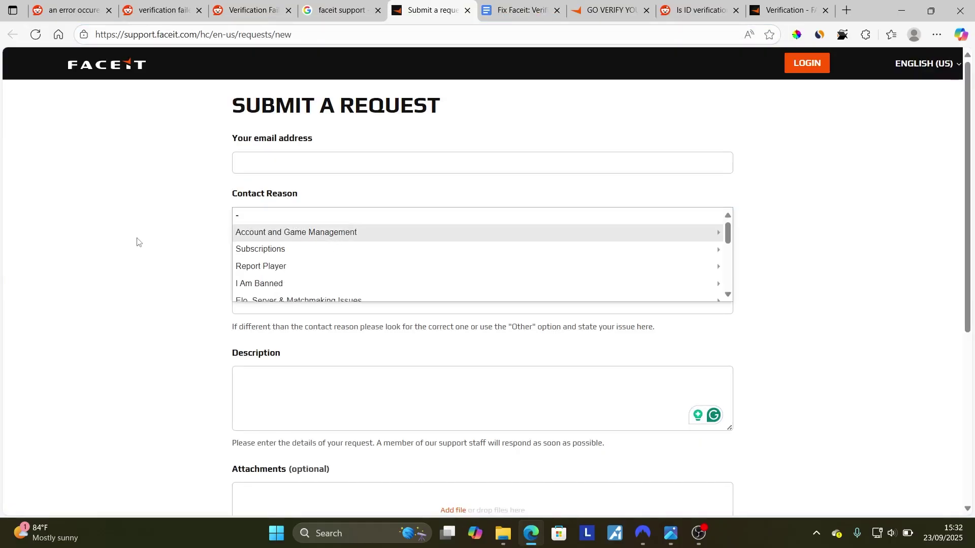
scroll(259, 251, down, 3)
scroll(259, 263, down, 2)
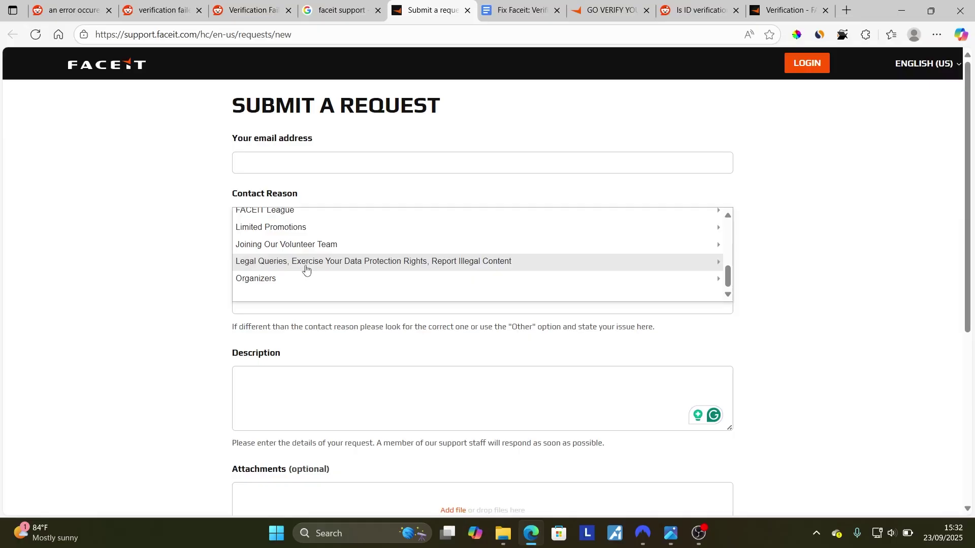
scroll(305, 270, up, 5)
click(162, 251)
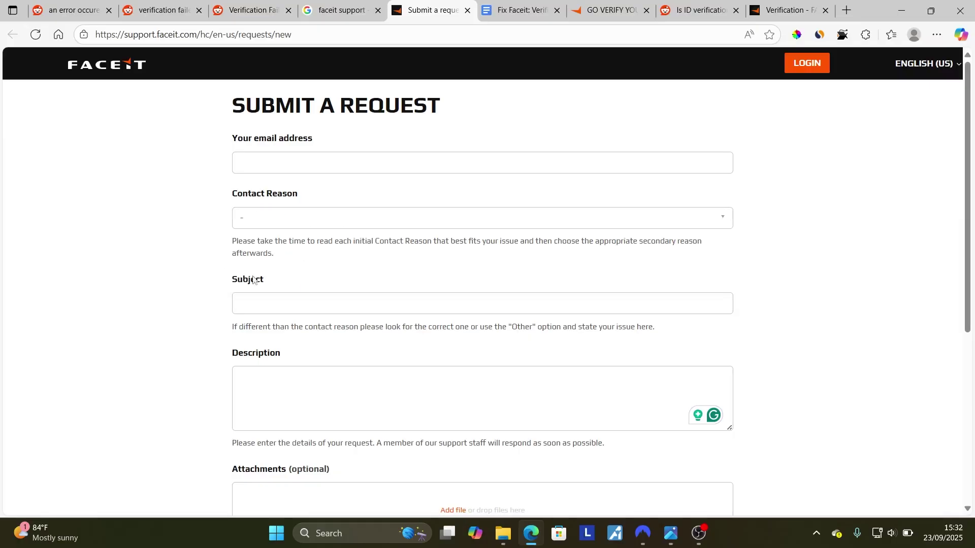
click(251, 303)
scroll(230, 336, down, 2)
scroll(229, 336, down, 1)
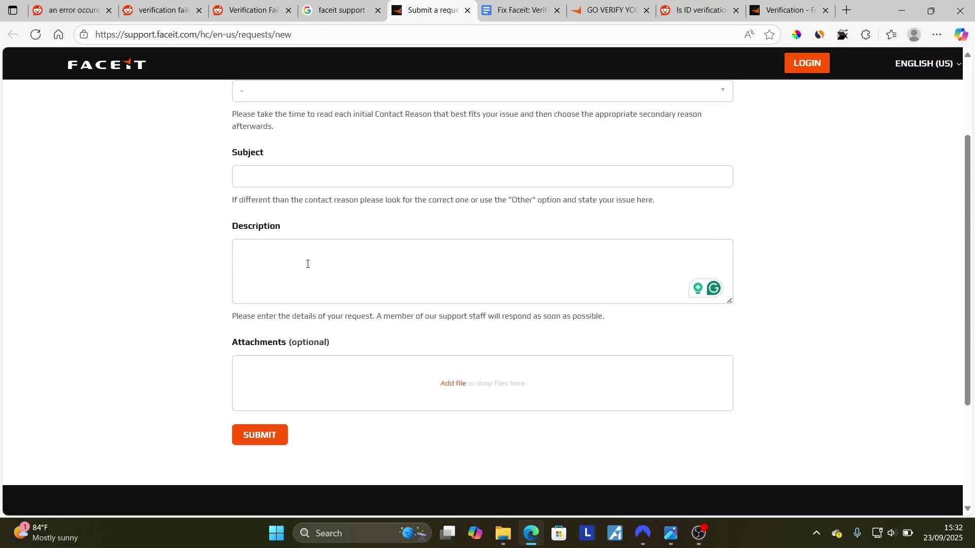
- Compare the Verification failed screenshot in Photos against the support form, twice
click(671, 533)
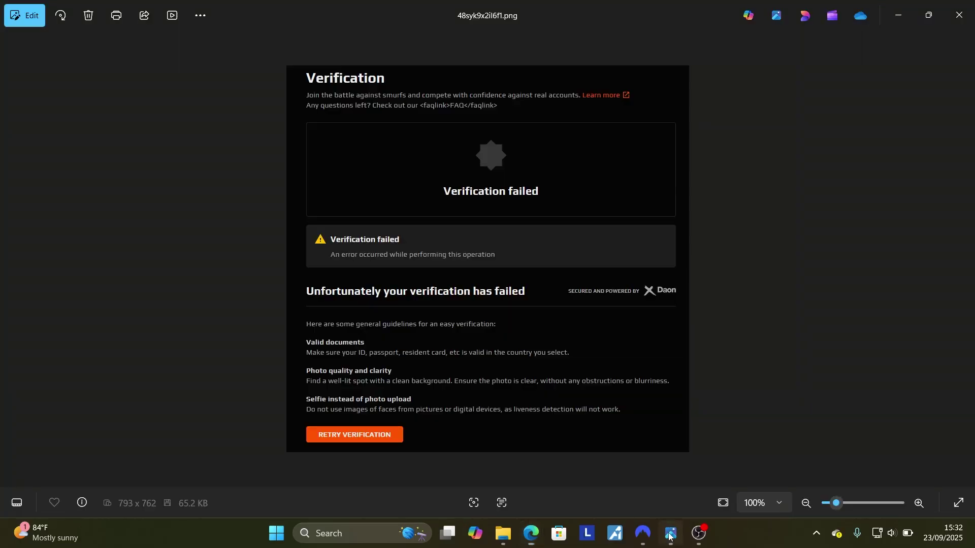
click(531, 533)
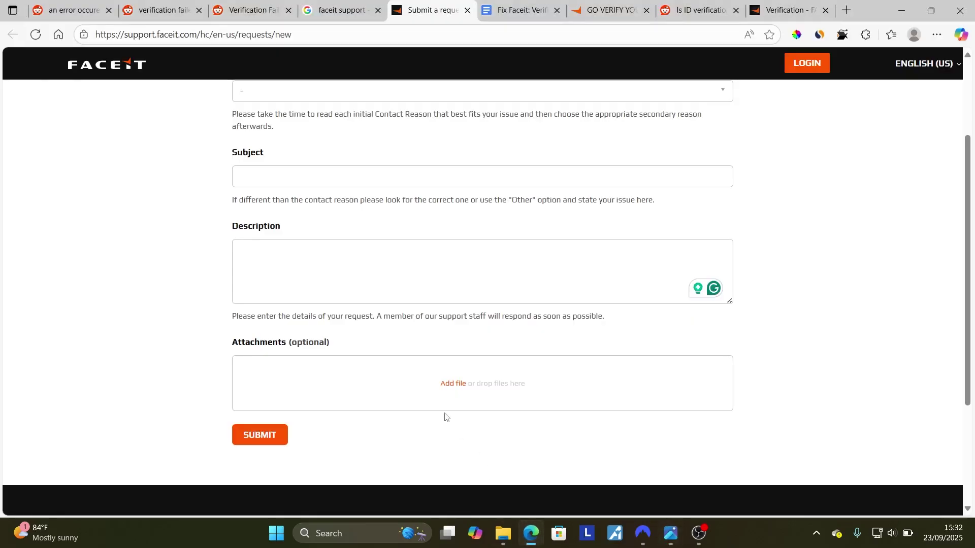
click(670, 533)
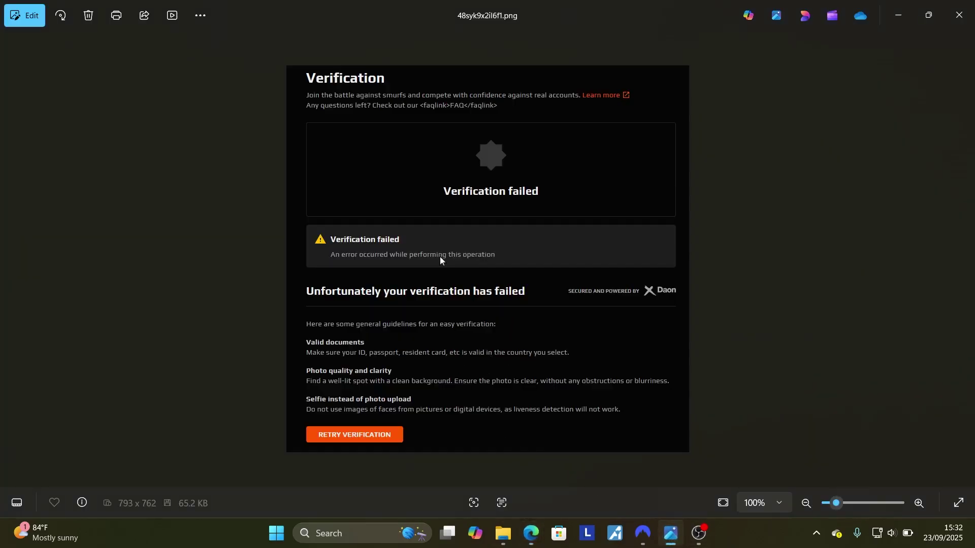
click(531, 534)
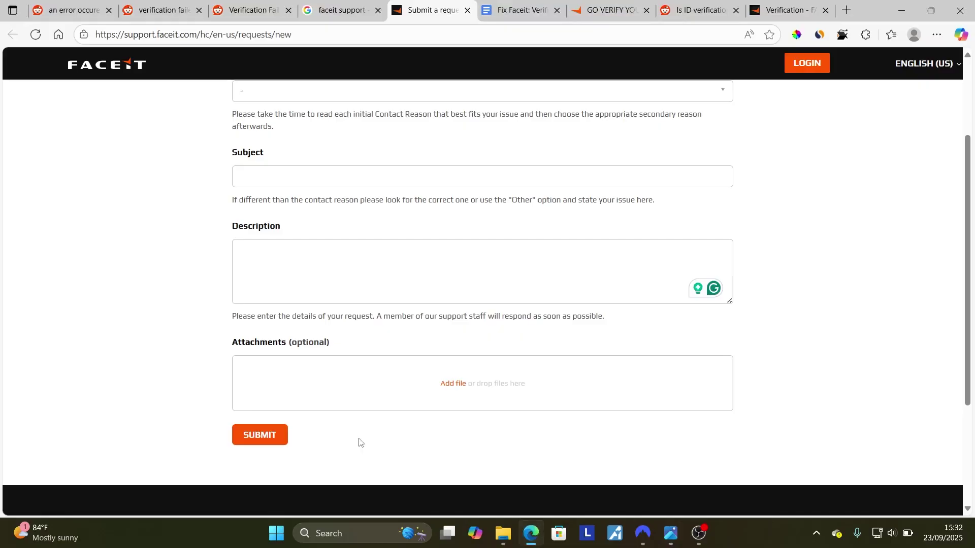
scroll(360, 443, up, 3)
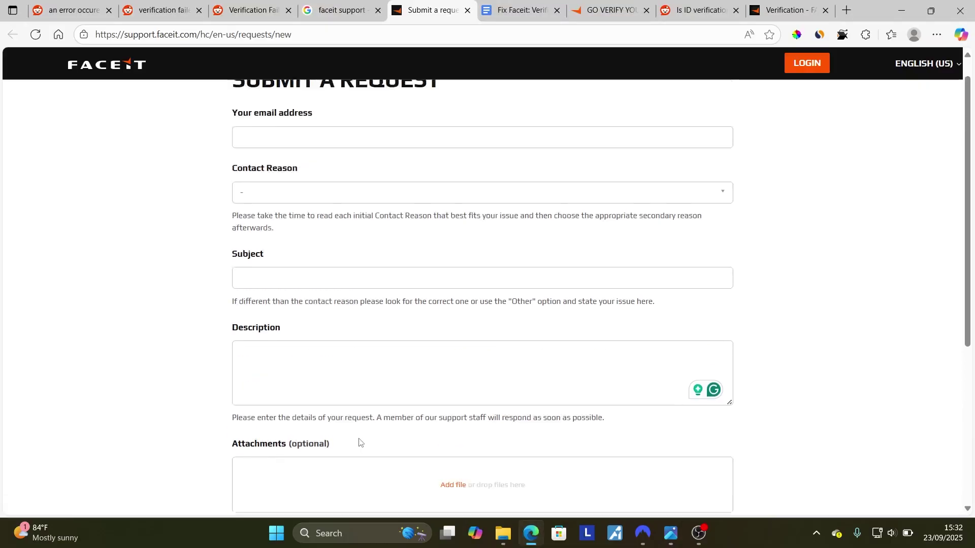
scroll(404, 366, up, 2)
click(518, 9)
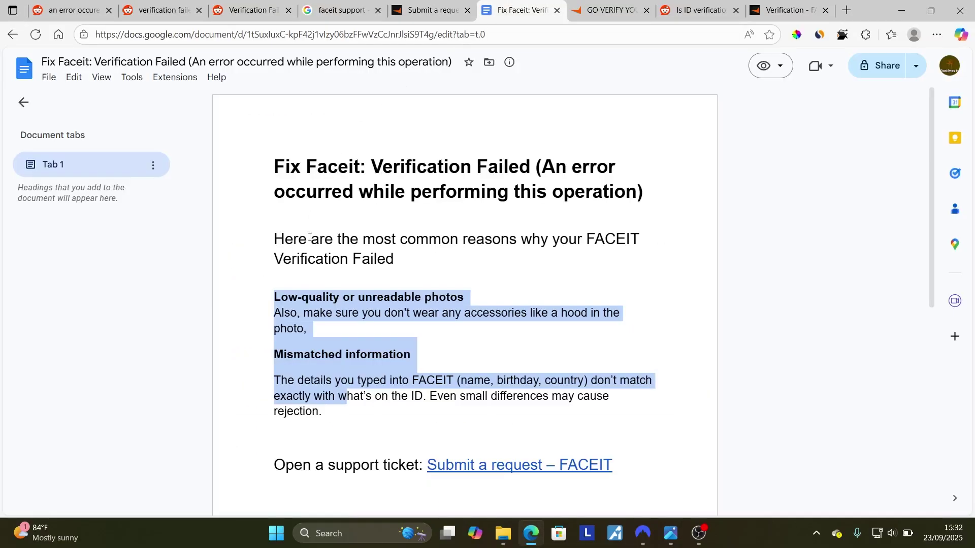
click(257, 294)
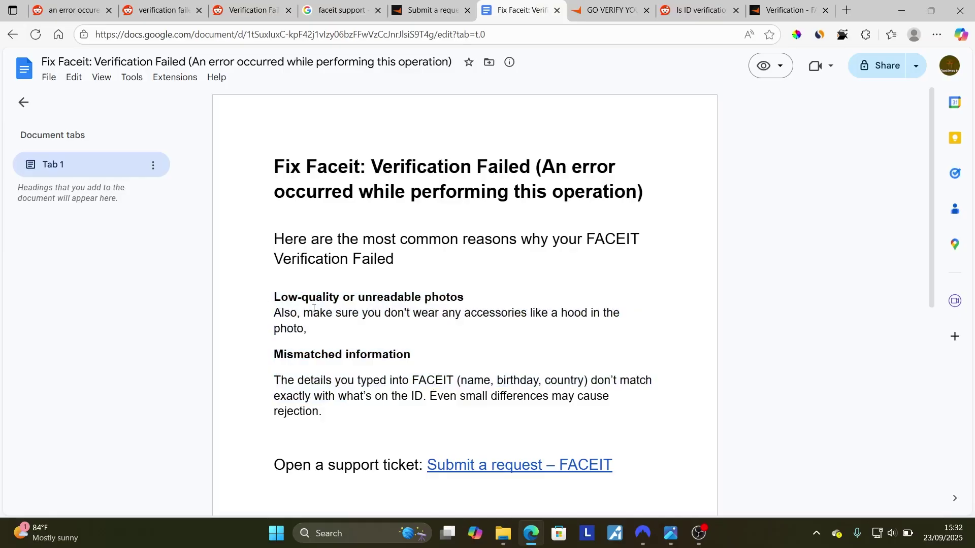
drag(325, 415, 272, 293)
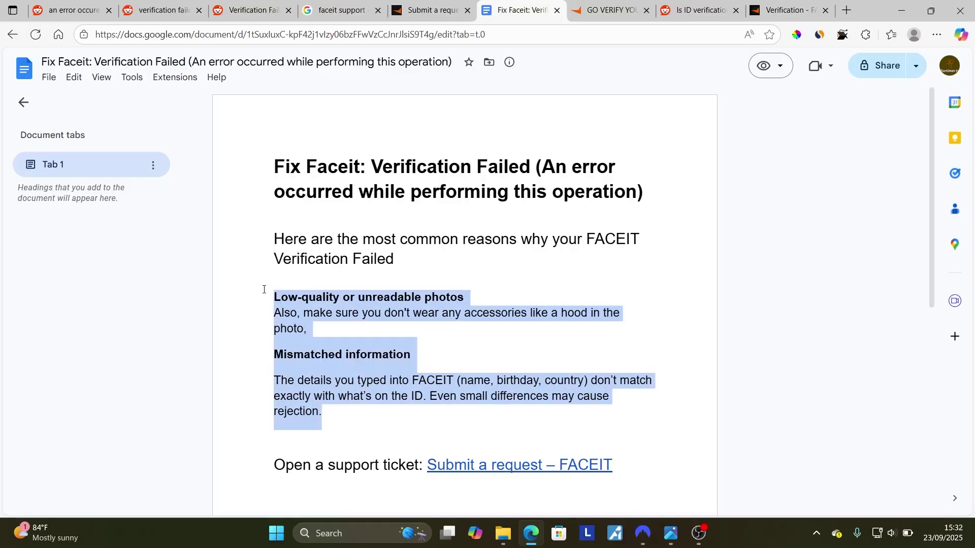
click(672, 534)
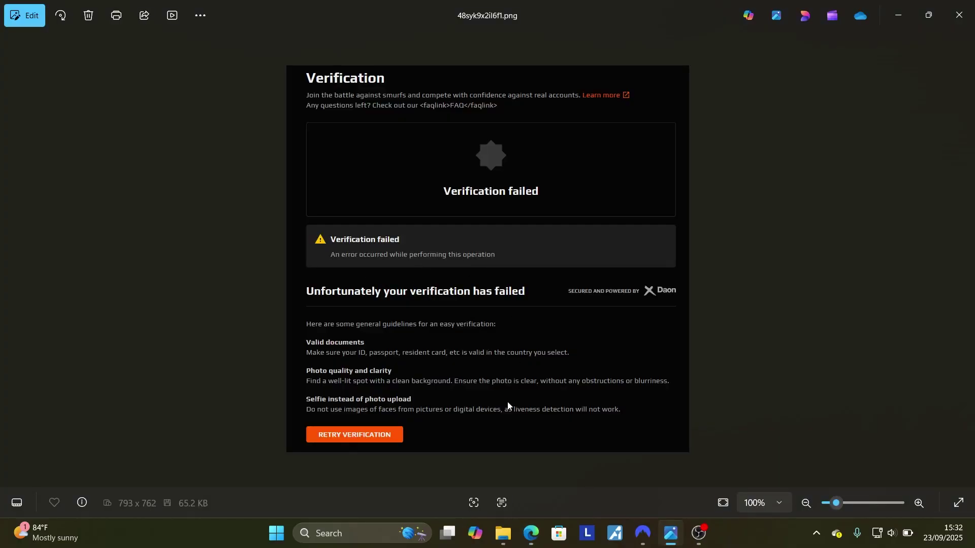
click(531, 533)
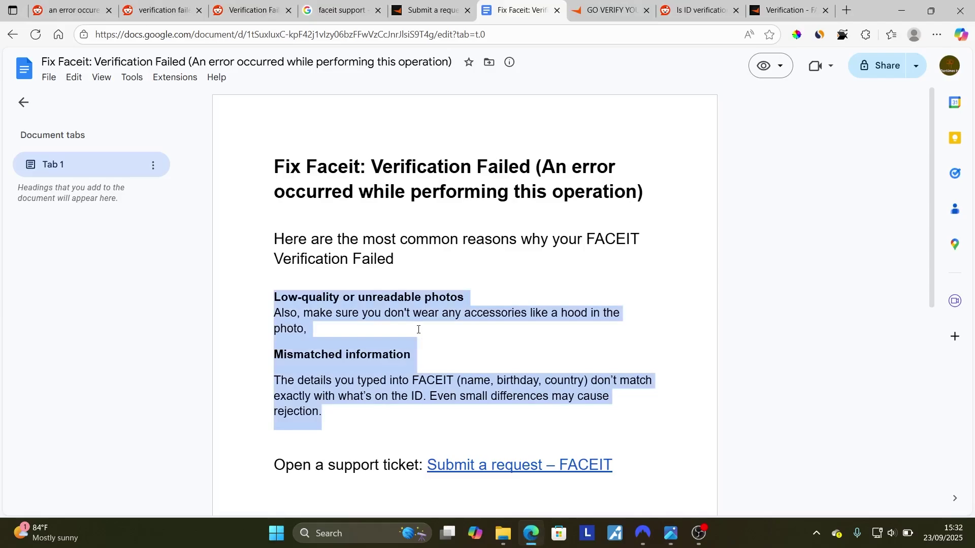